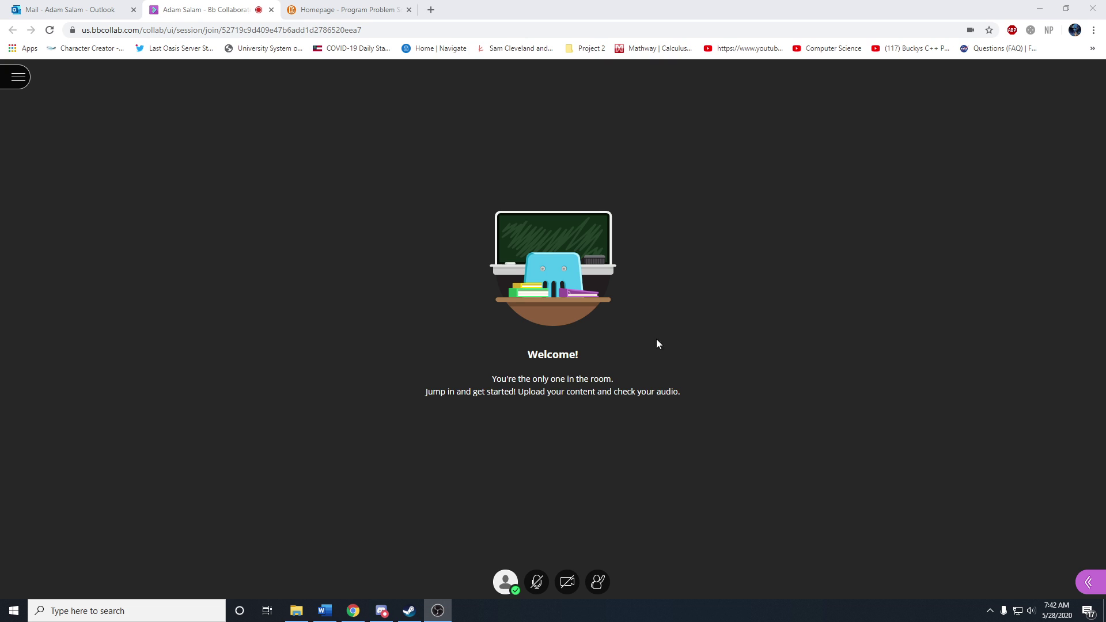
Open the session's chat with Everyone and send the message "hey".
click(1088, 582)
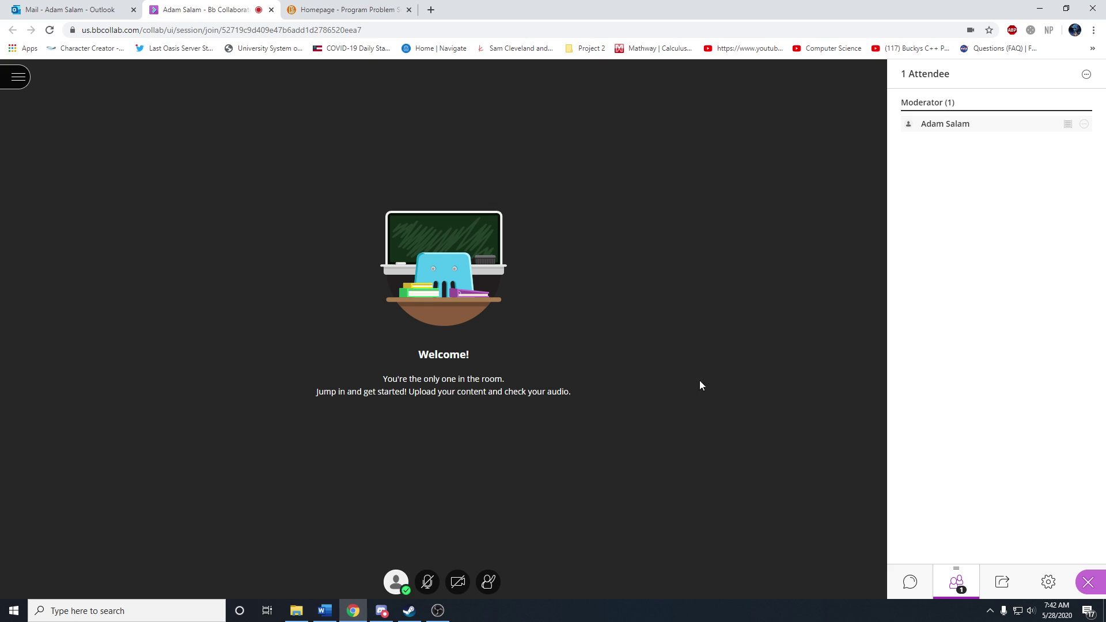
click(910, 583)
click(939, 547)
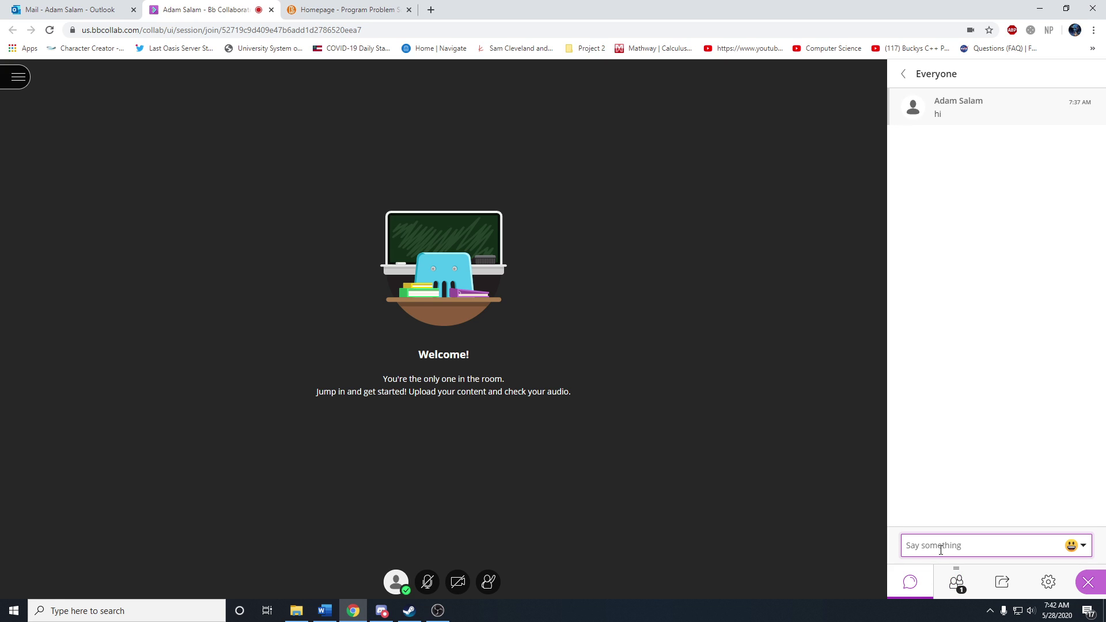
text(hey)
key(Return)
Display the attendee list and share a blank whiteboard as the primary content.
click(957, 584)
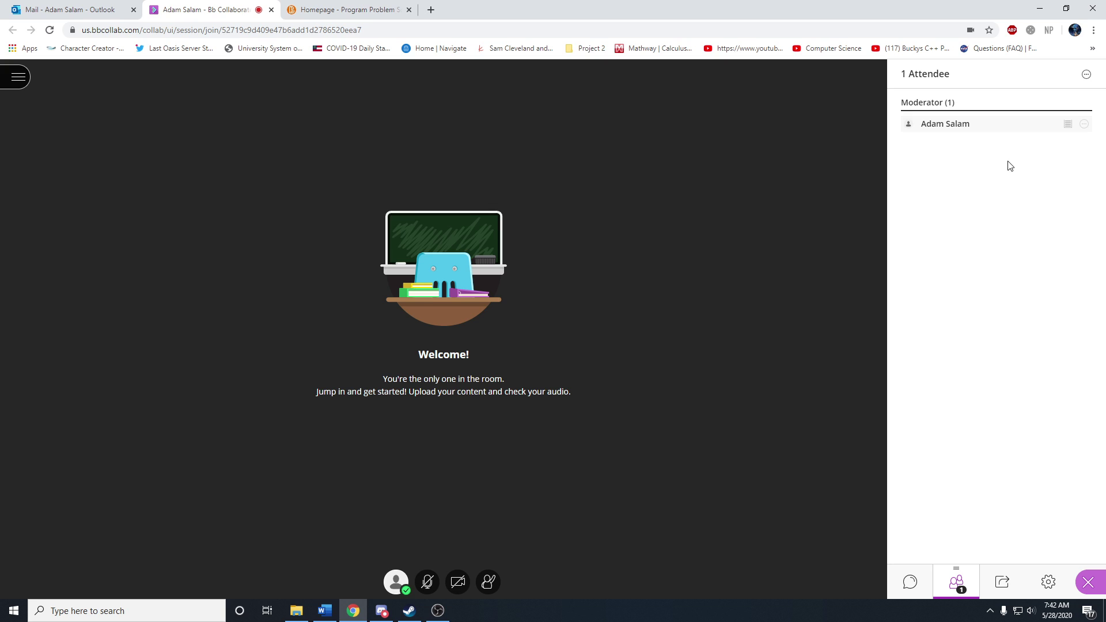
click(1003, 583)
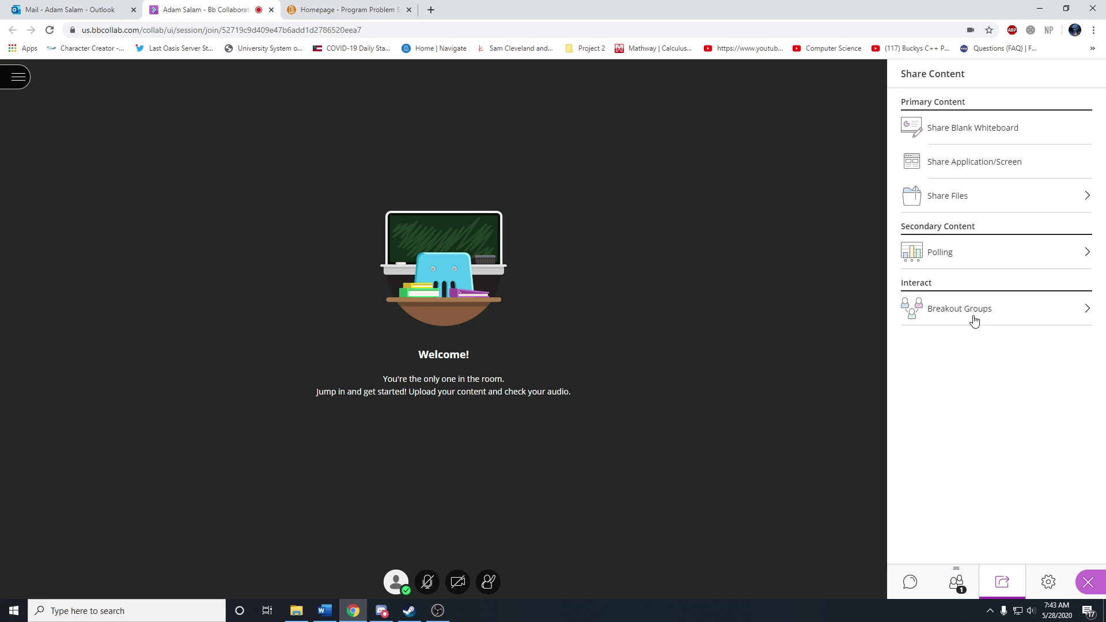
click(958, 132)
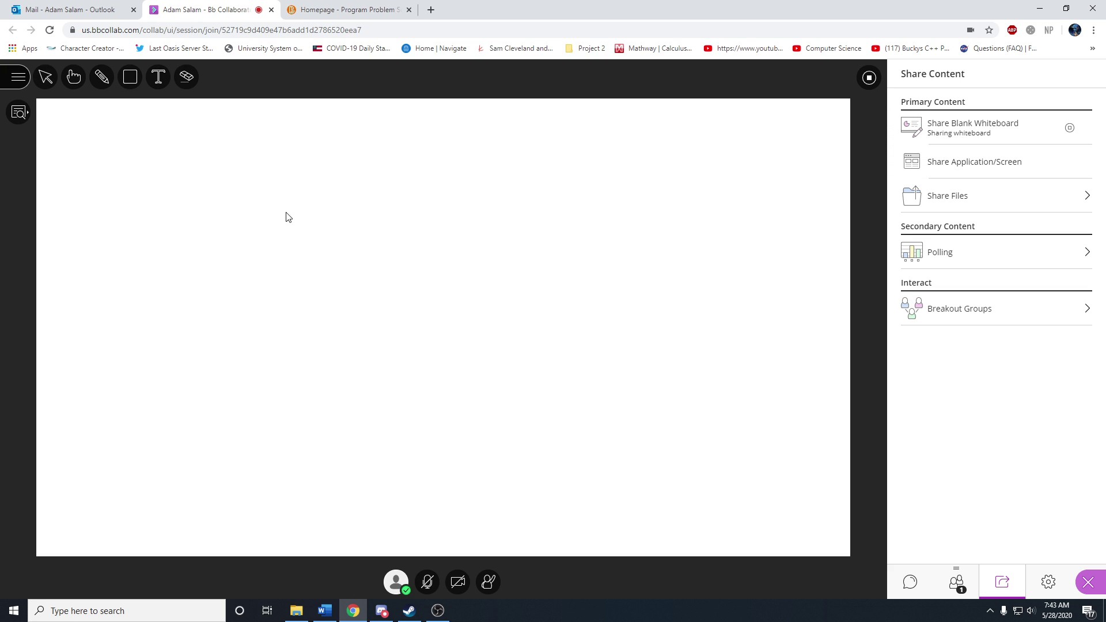
Handwrite "2 + 2 = ?" in blue on the whiteboard with the pencil and clear the drawing.
click(101, 78)
mouse_move(243, 211)
mouse_down()
mouse_move(234, 257)
mouse_move(274, 254)
mouse_up()
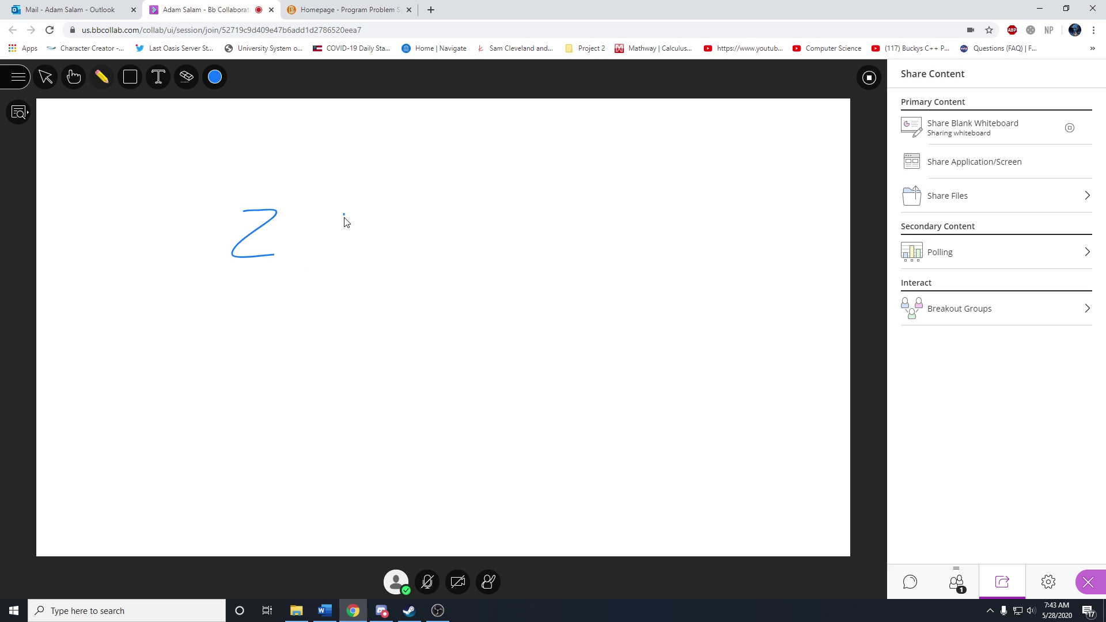
drag(343, 214, 334, 253)
mouse_move(323, 228)
mouse_down()
mouse_move(365, 231)
mouse_move(398, 256)
mouse_move(479, 228)
mouse_up()
mouse_move(432, 248)
mouse_down()
mouse_move(542, 244)
mouse_move(577, 181)
mouse_move(521, 154)
mouse_up()
click(529, 254)
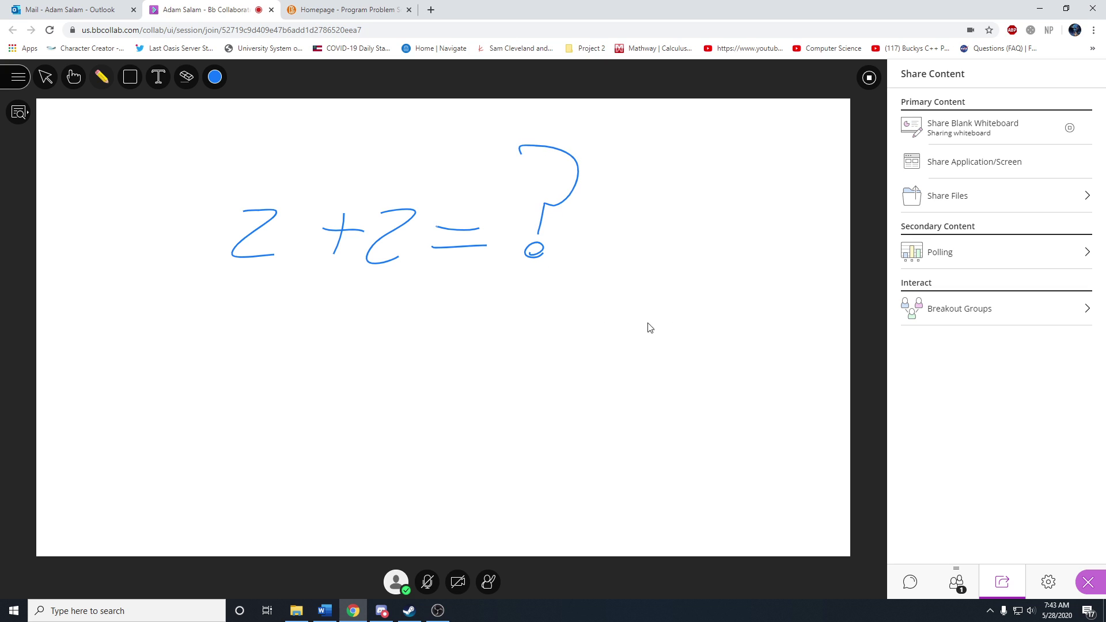
click(186, 81)
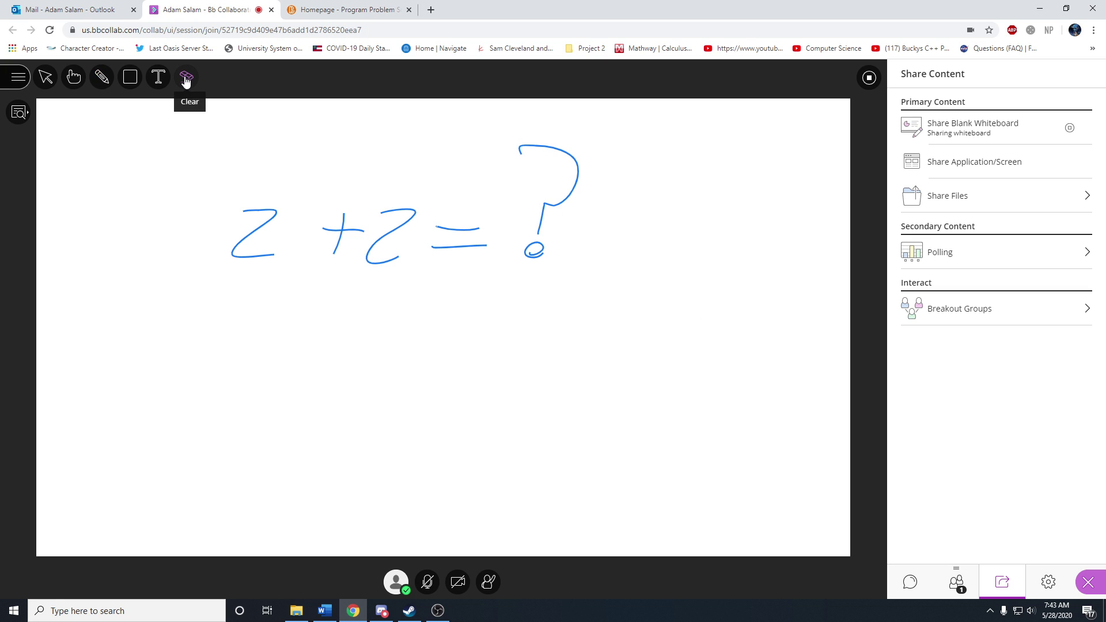
Examine the application/screen sharing choices, the file sharing area, the breakout group setup and the personal audio and video settings.
click(985, 175)
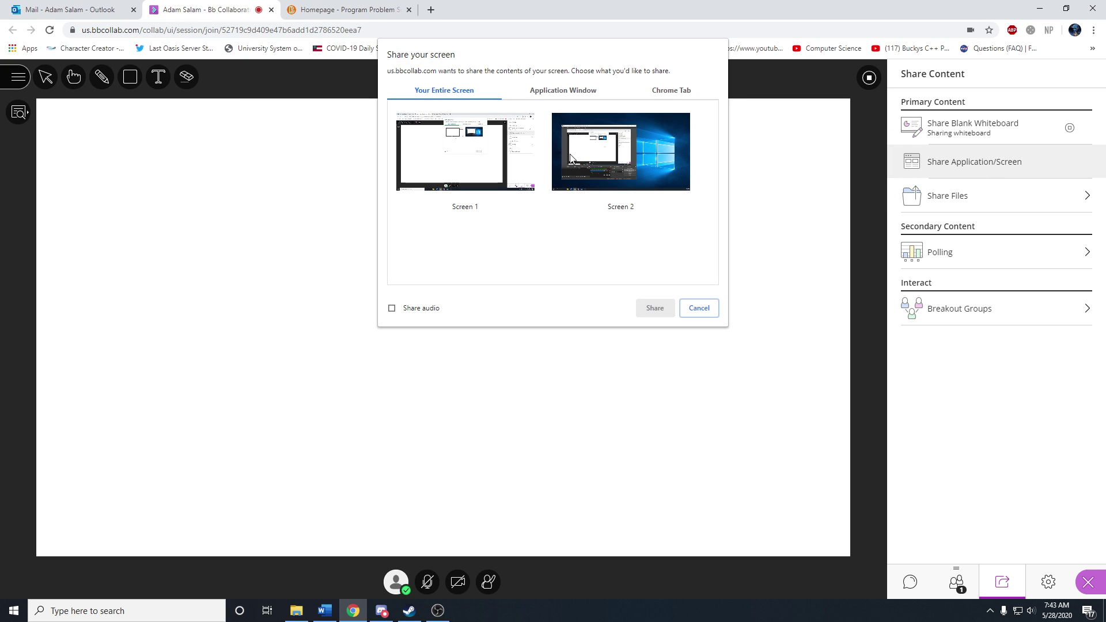
click(706, 310)
click(946, 199)
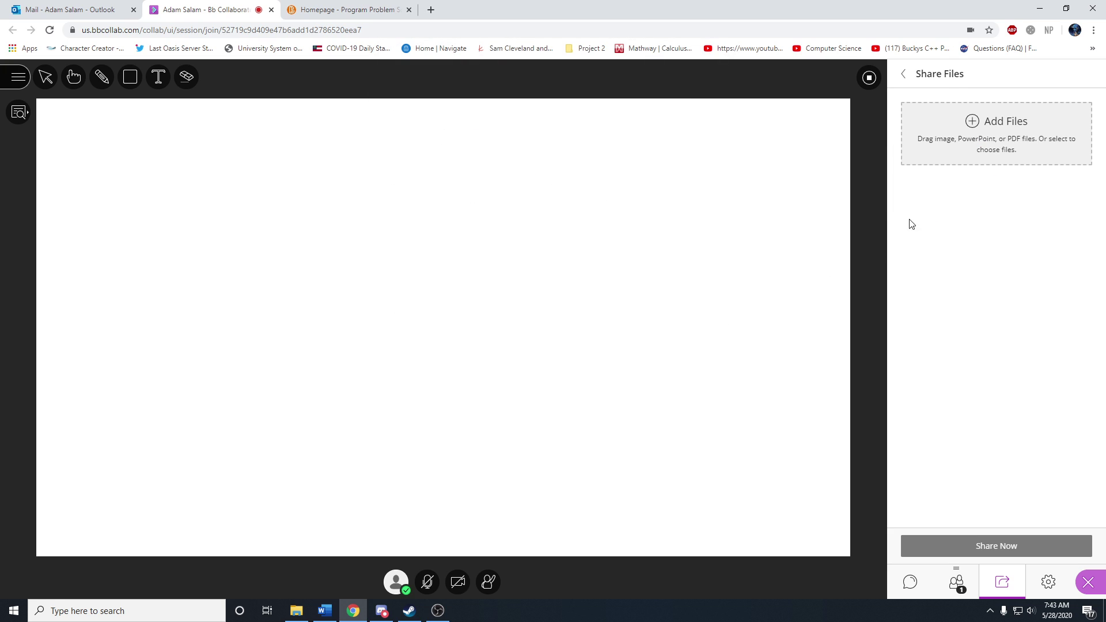
click(900, 77)
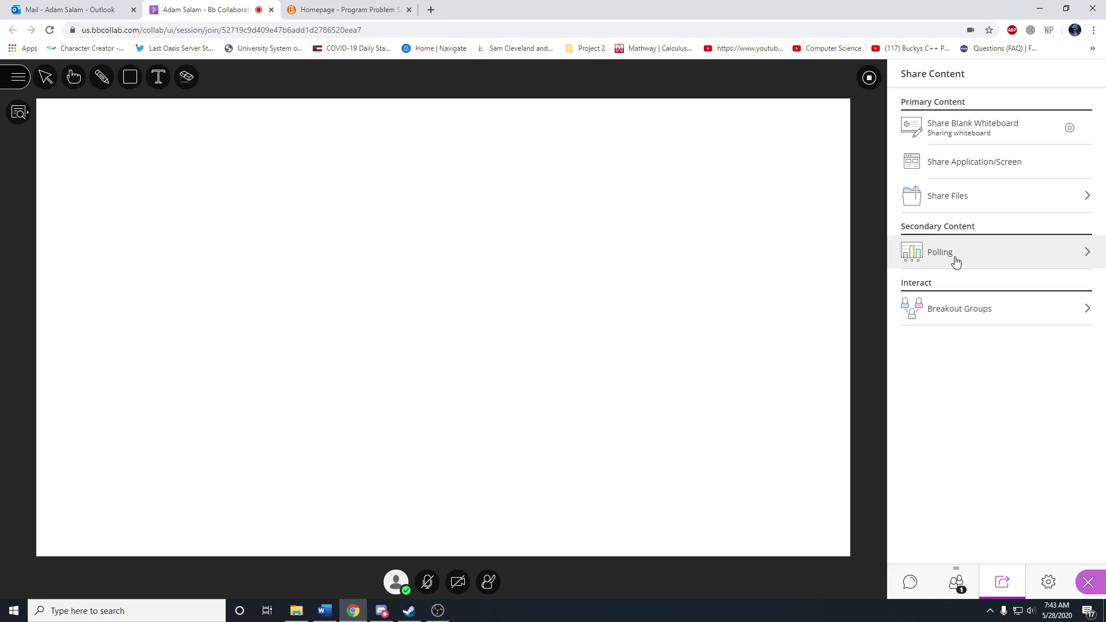
click(960, 308)
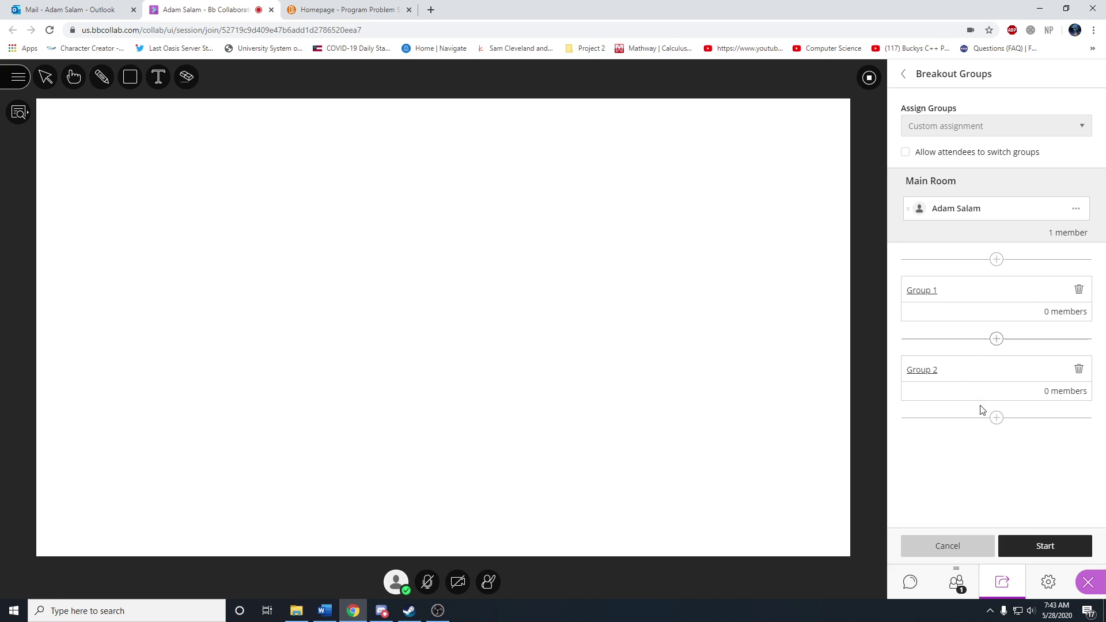
click(1042, 585)
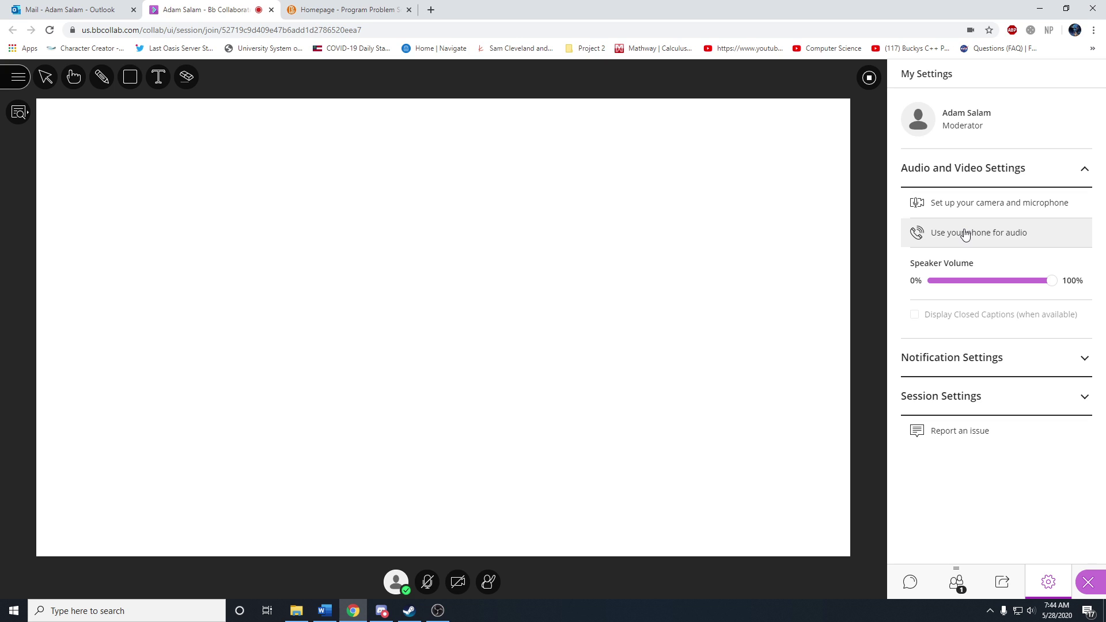
Stop sharing the whiteboard and return to the attendee list.
click(867, 79)
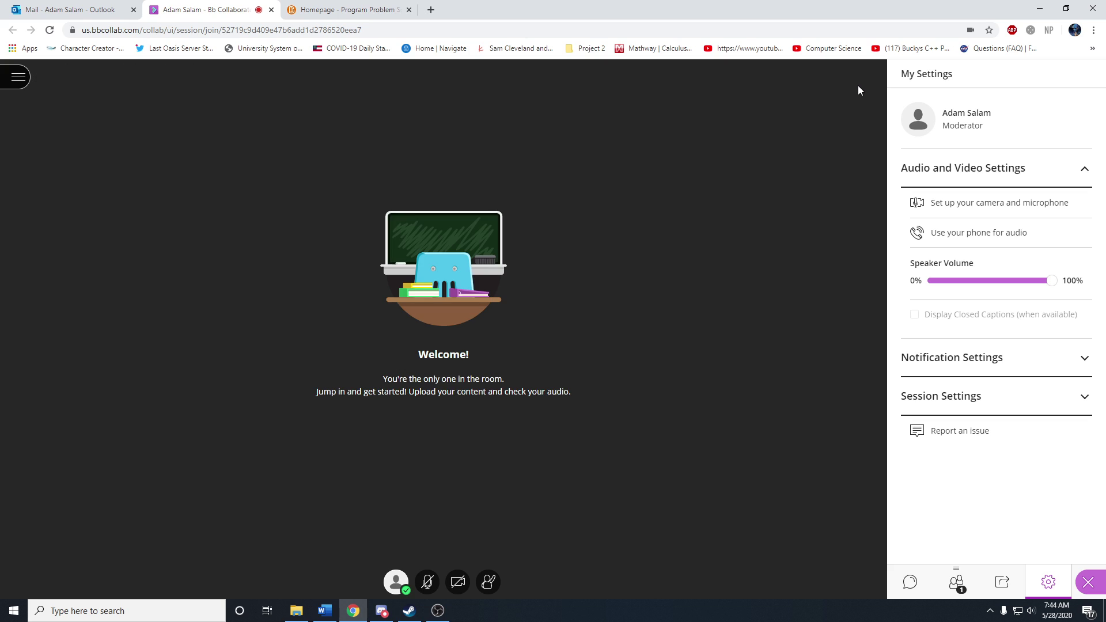
click(958, 582)
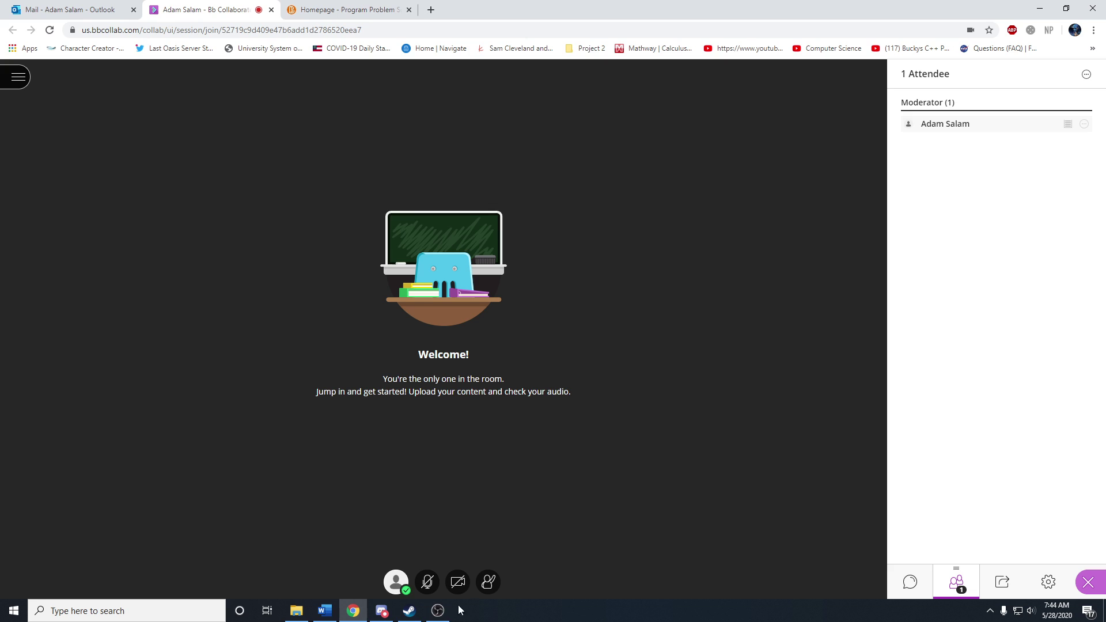
Turn the microphone on and mute it again.
click(427, 583)
click(428, 586)
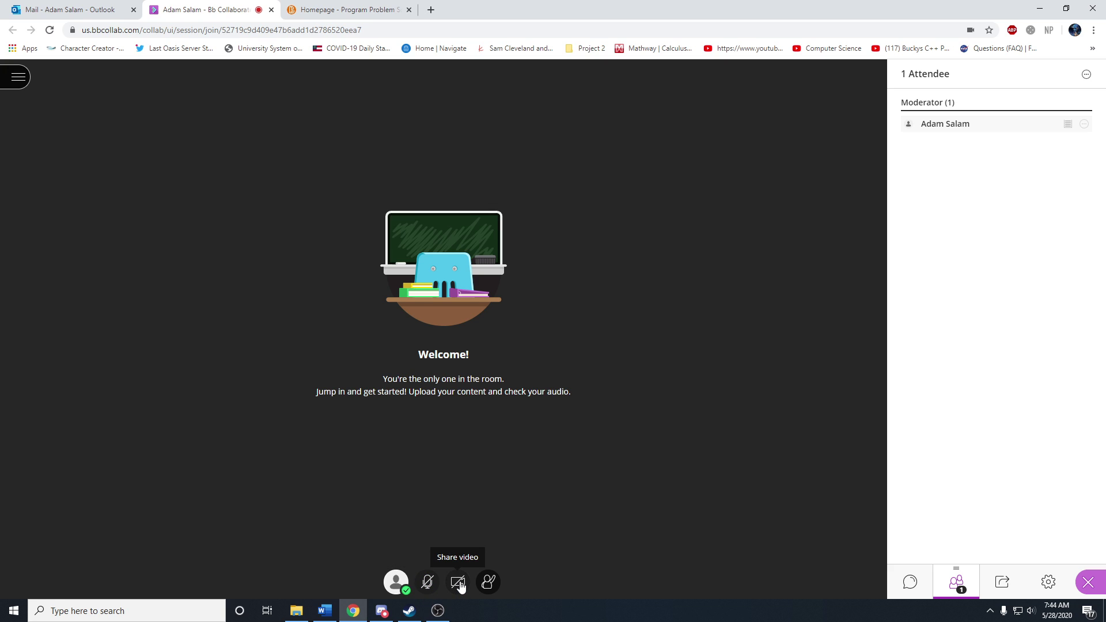
Demonstrate raising and lowering the hand, and collapse the Collaborate side panel.
click(491, 583)
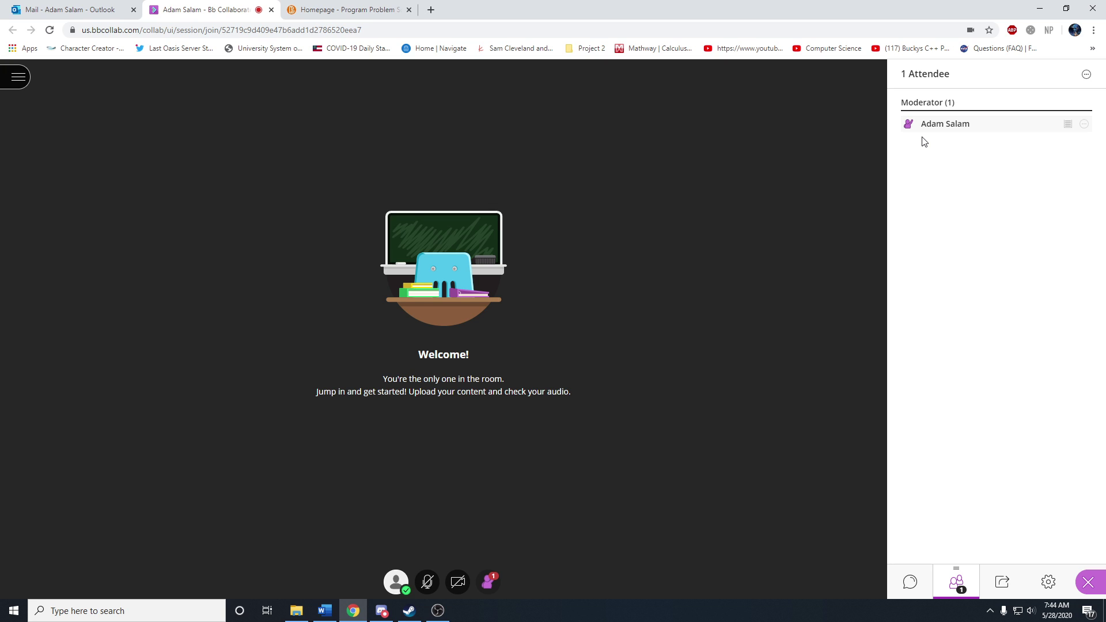
click(490, 581)
click(487, 587)
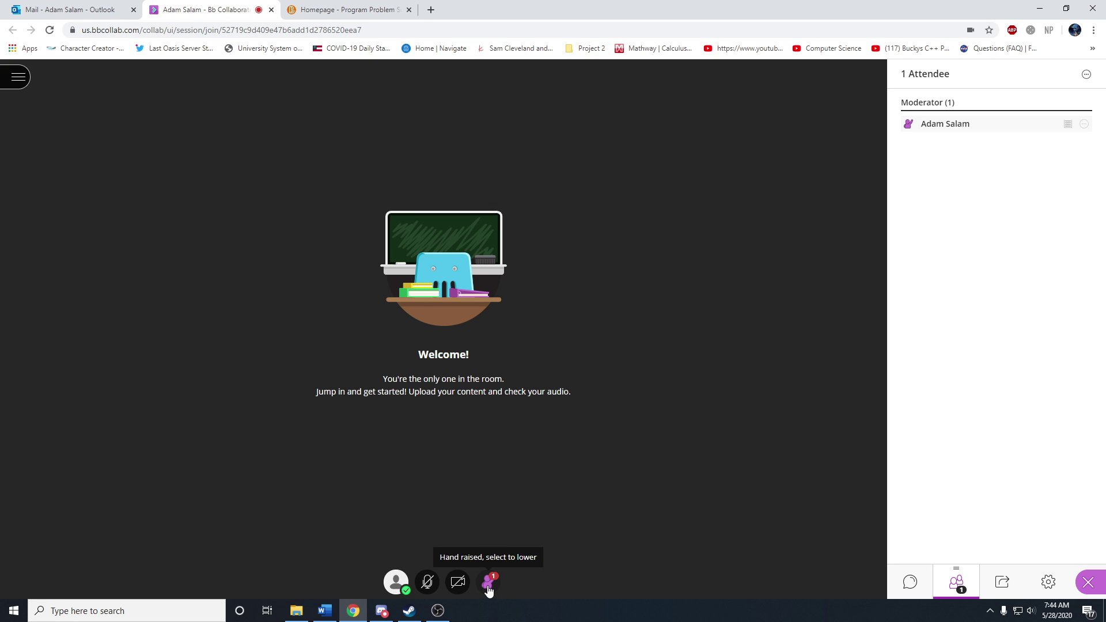
click(487, 588)
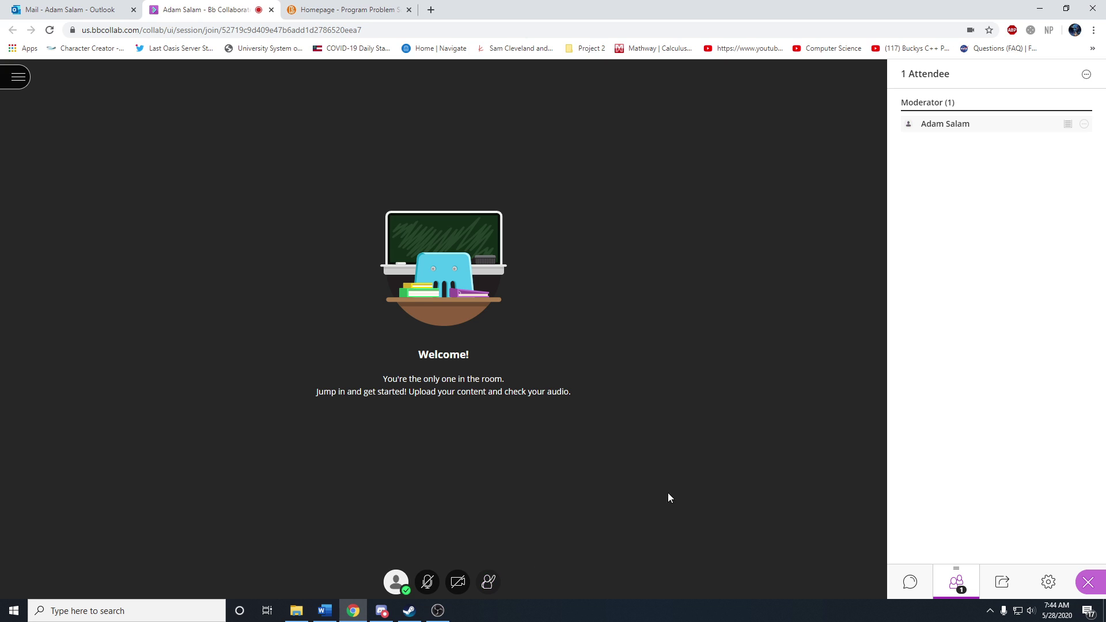
click(1088, 582)
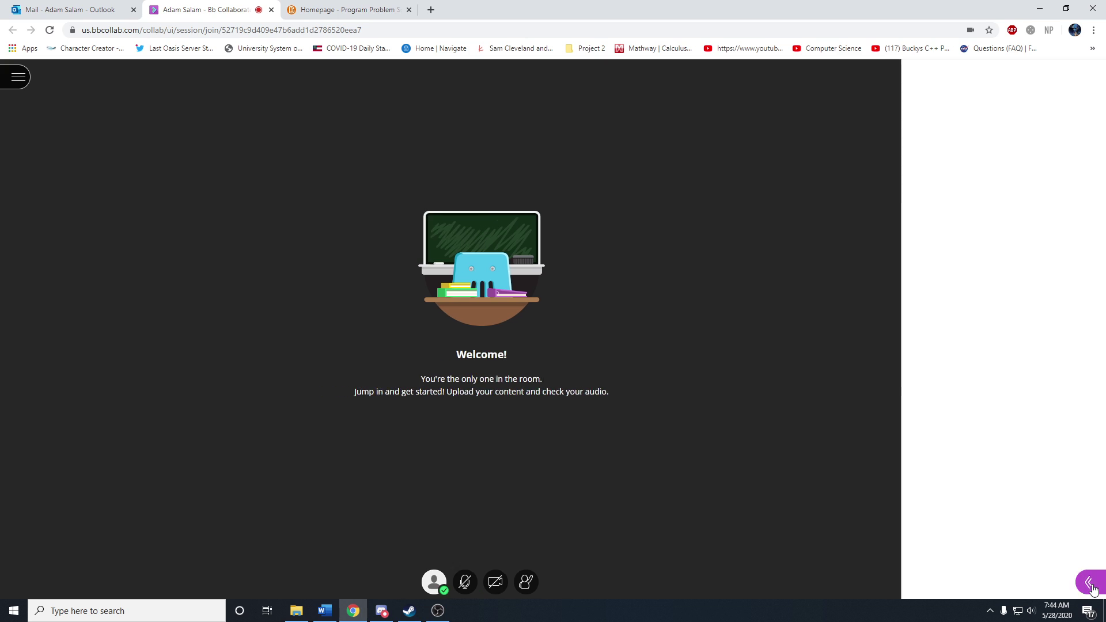